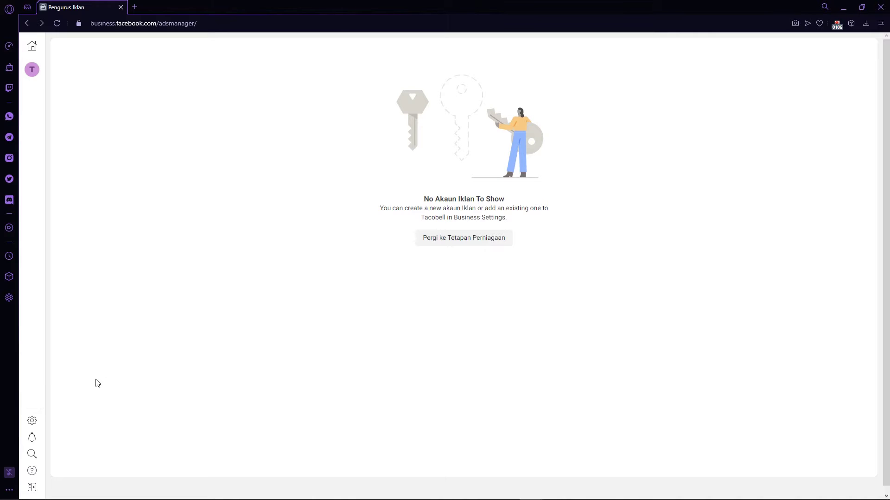
# Open the business settings and review the access and assigned assets of the admin user and the pending user.
pyautogui.click(33, 421)
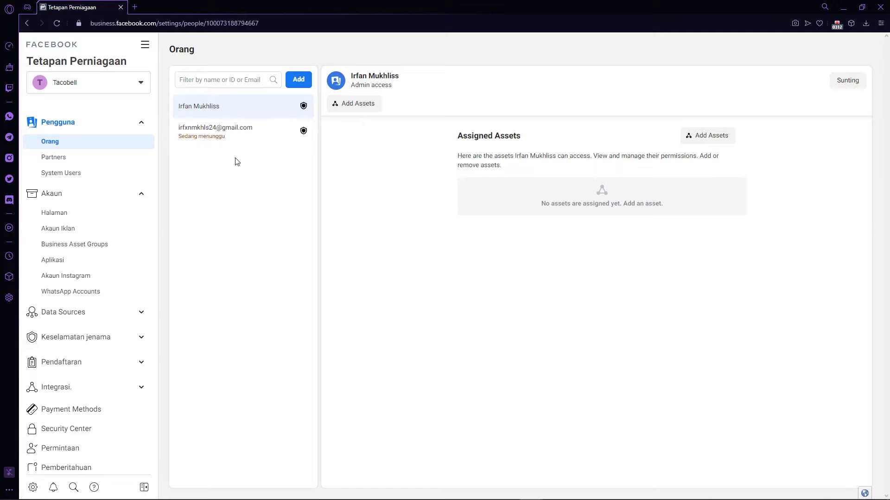
pyautogui.click(231, 136)
pyautogui.click(231, 112)
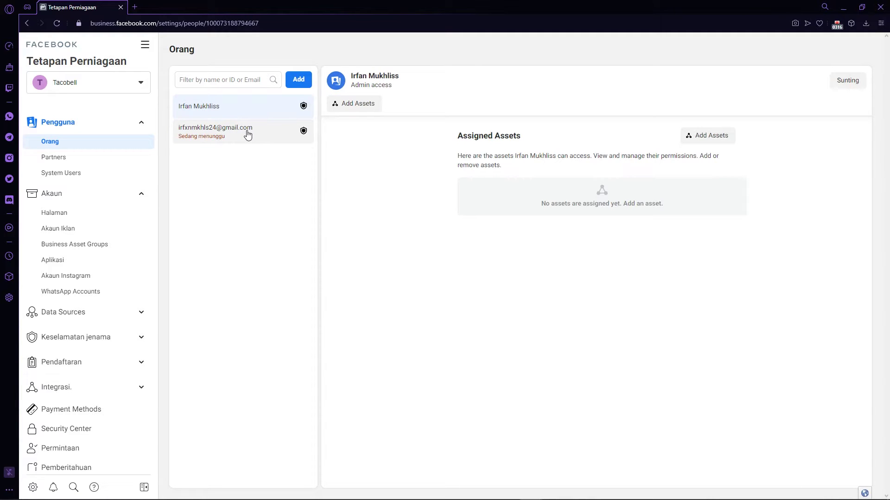
pyautogui.click(248, 134)
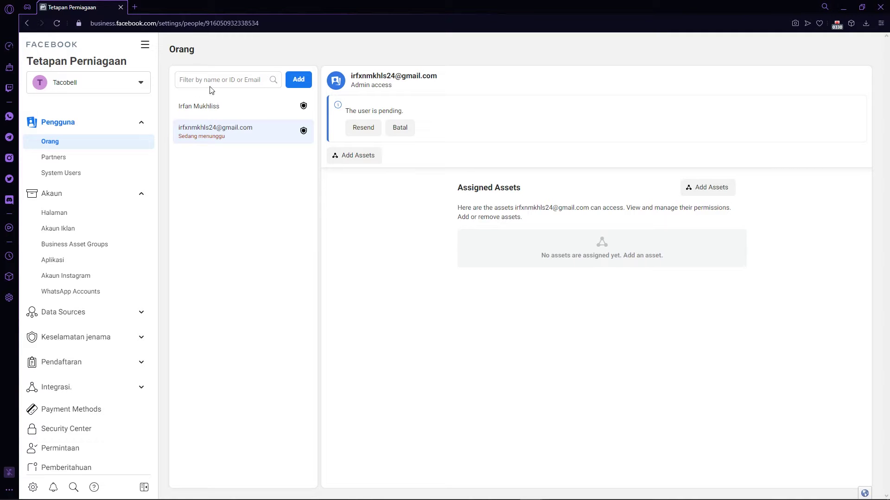
pyautogui.click(221, 115)
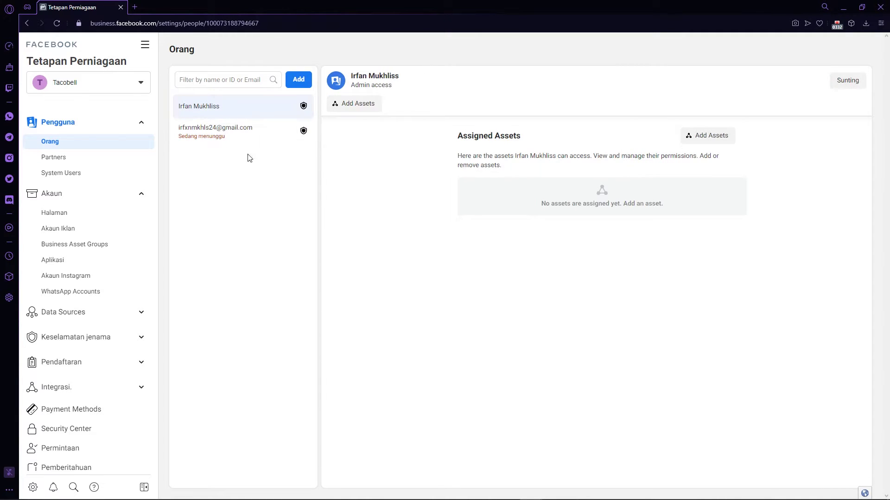
pyautogui.click(247, 140)
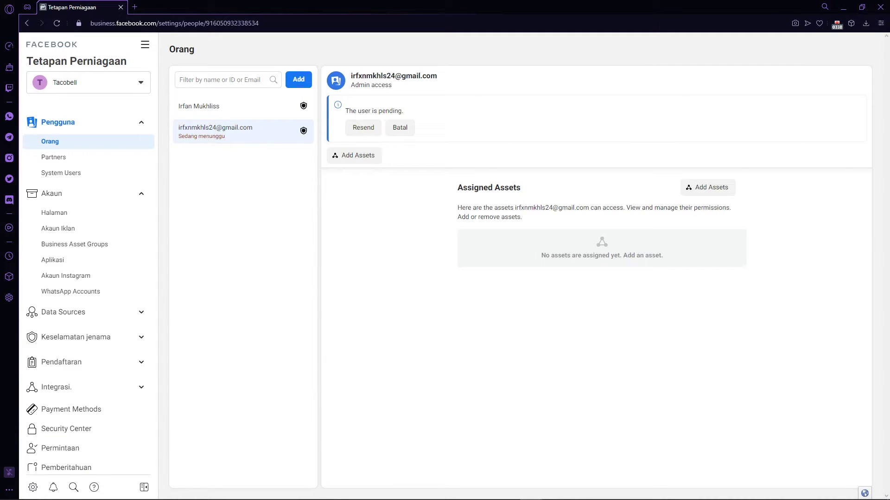
# Start creating a new ad account for the business and name it Tacobell.
pyautogui.click(115, 228)
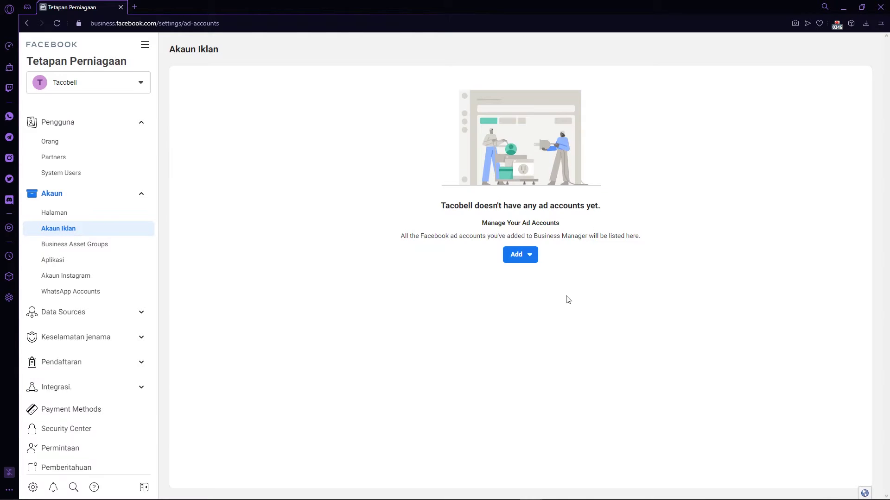
pyautogui.click(521, 258)
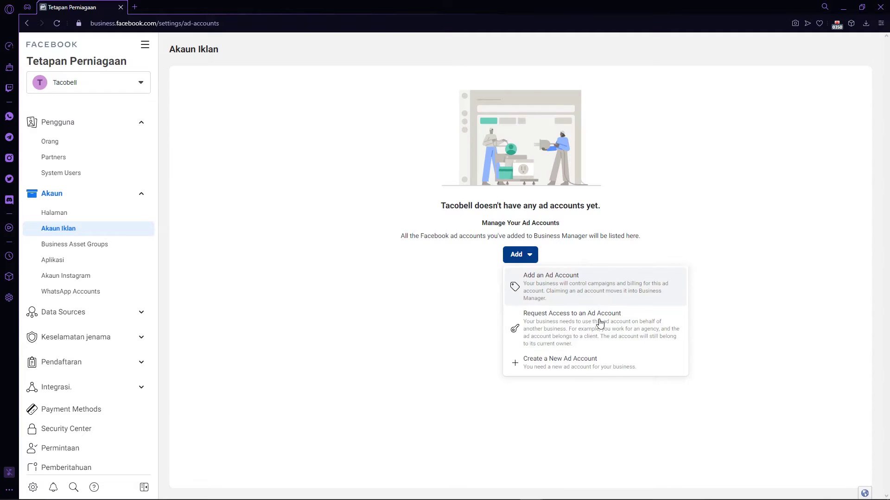
pyautogui.click(596, 364)
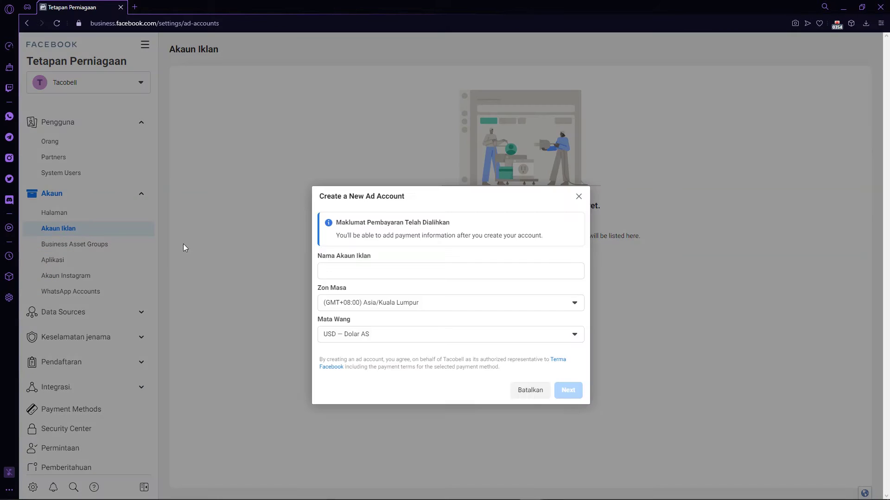
pyautogui.click(406, 269)
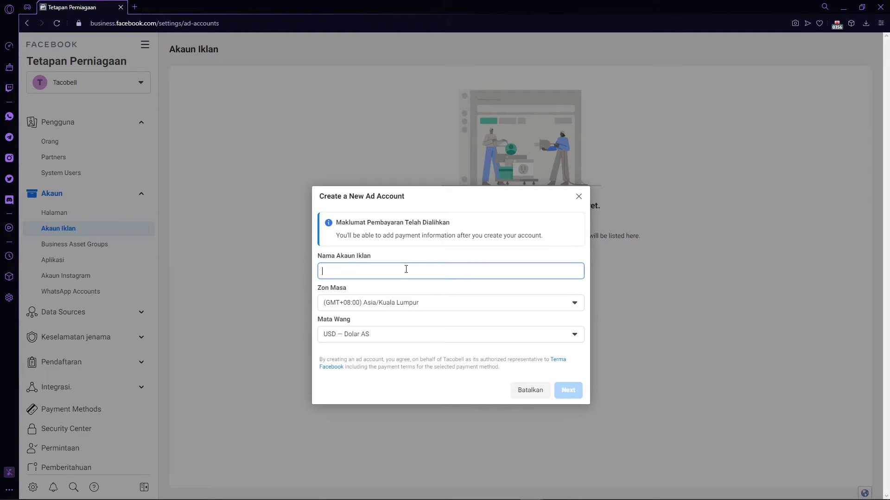
pyautogui.write('T')
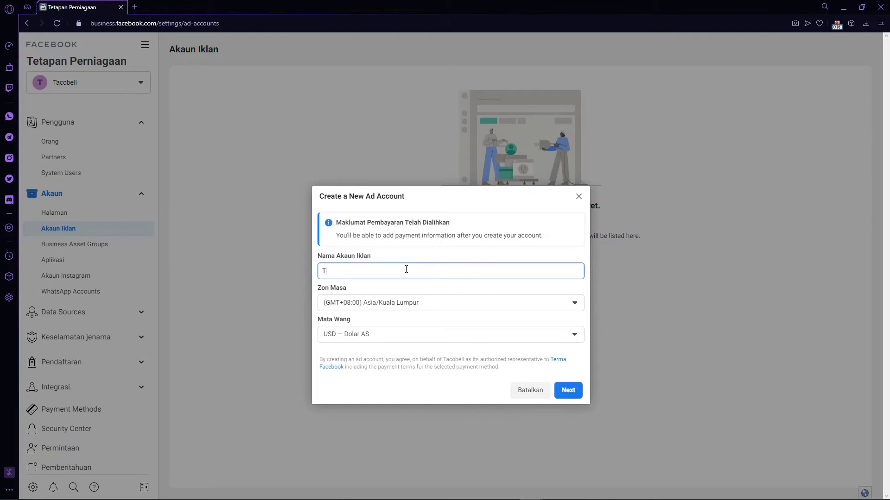
pyautogui.write('acobell')
# Set the ad account's currency to MYR — Ringgit Malaysia and create the account for My business (Tacobell).
pyautogui.click(519, 337)
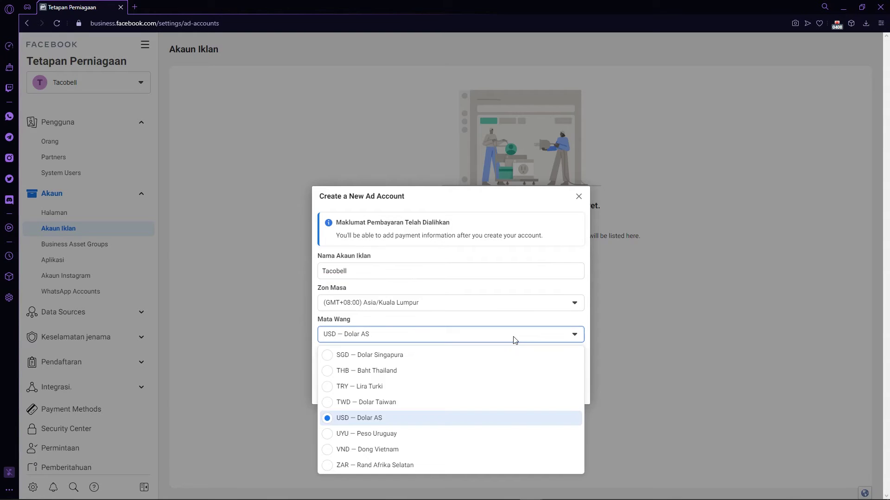
pyautogui.scroll(3, 417, 387)
pyautogui.scroll(5, 419, 390)
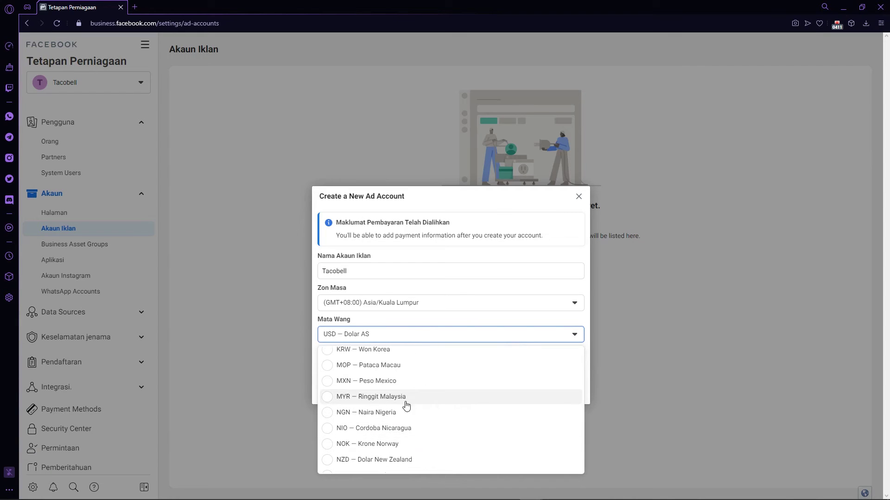
pyautogui.click(441, 401)
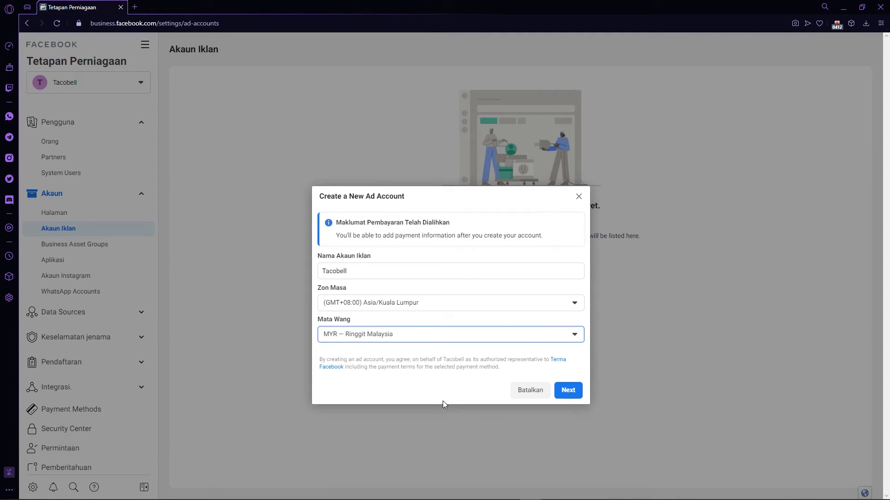
pyautogui.click(569, 393)
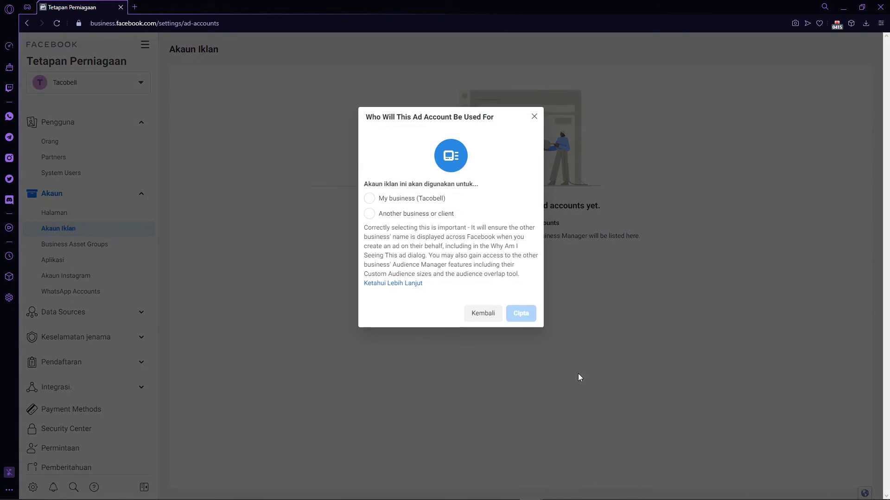
pyautogui.click(414, 199)
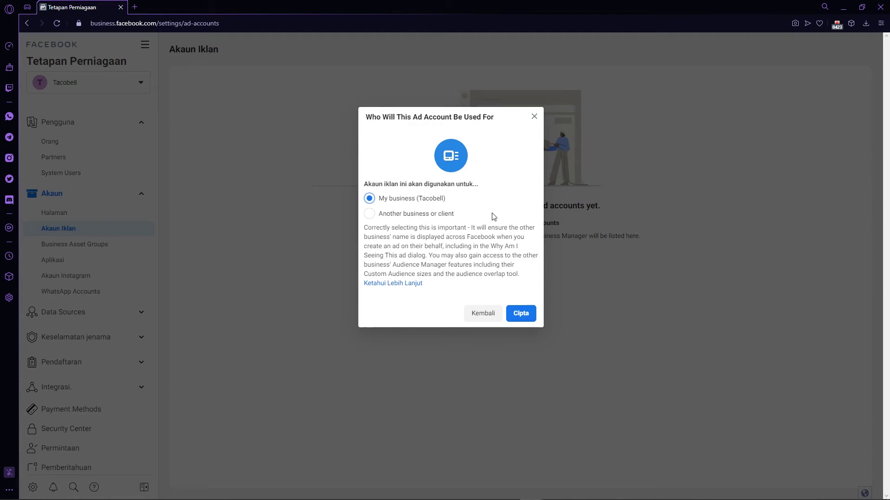
pyautogui.click(521, 314)
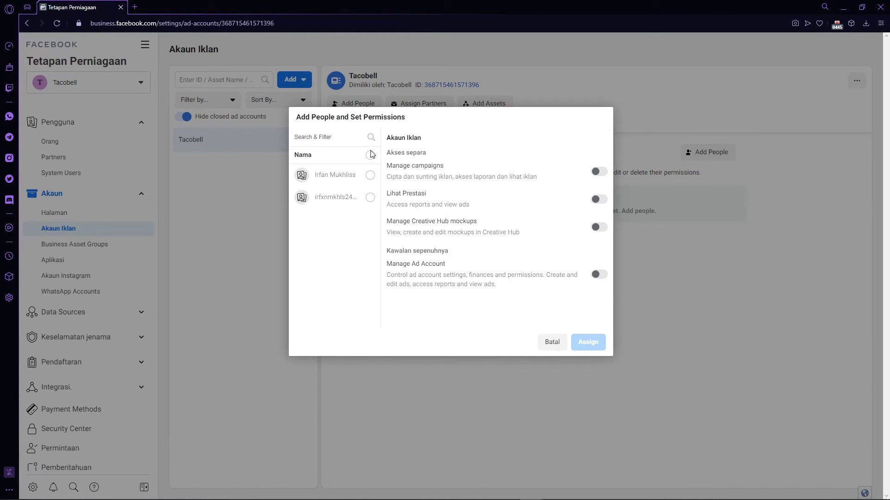
# Select only the existing admin user for the ad account and turn on the Manage Ad Account permission.
pyautogui.click(367, 177)
pyautogui.click(367, 202)
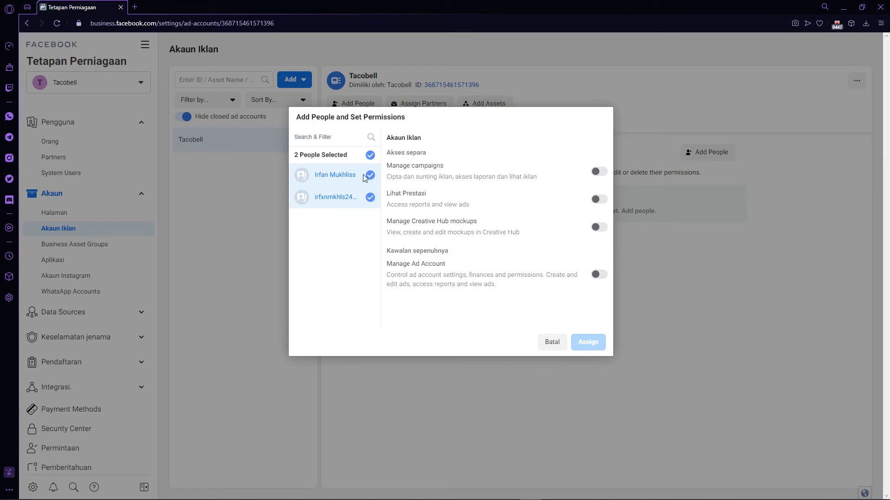
pyautogui.click(366, 177)
pyautogui.click(367, 200)
pyautogui.click(364, 176)
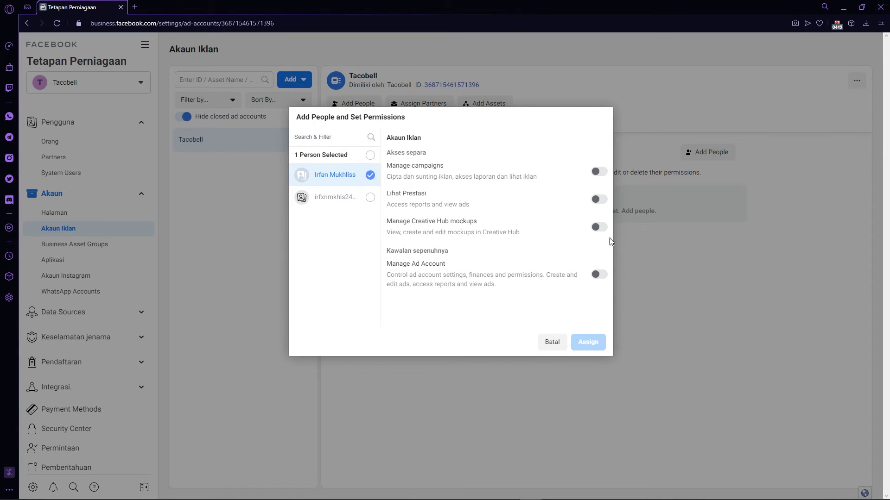
pyautogui.click(599, 275)
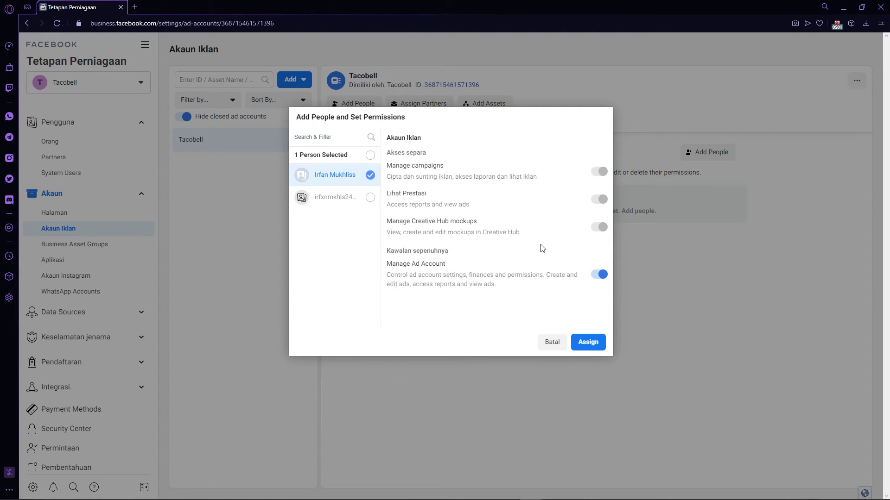
# Select only the pending user, replace full control with the Manage campaigns permission, and assign the access.
pyautogui.click(371, 198)
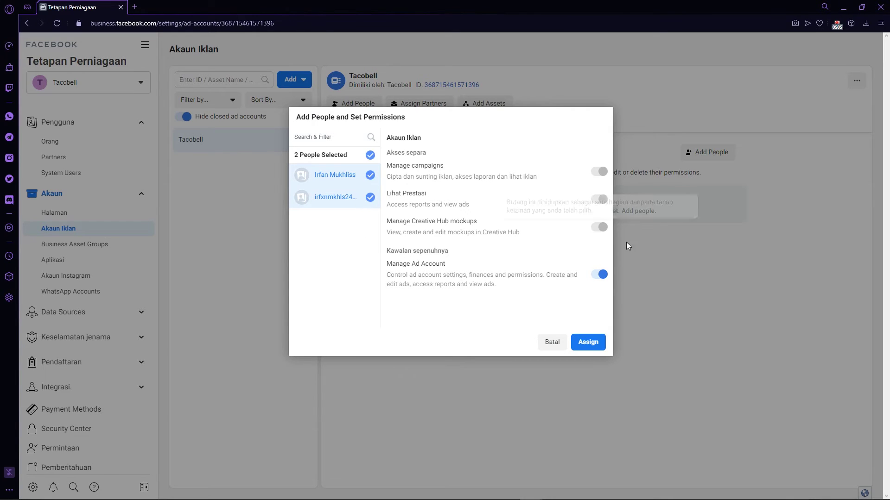
pyautogui.click(370, 176)
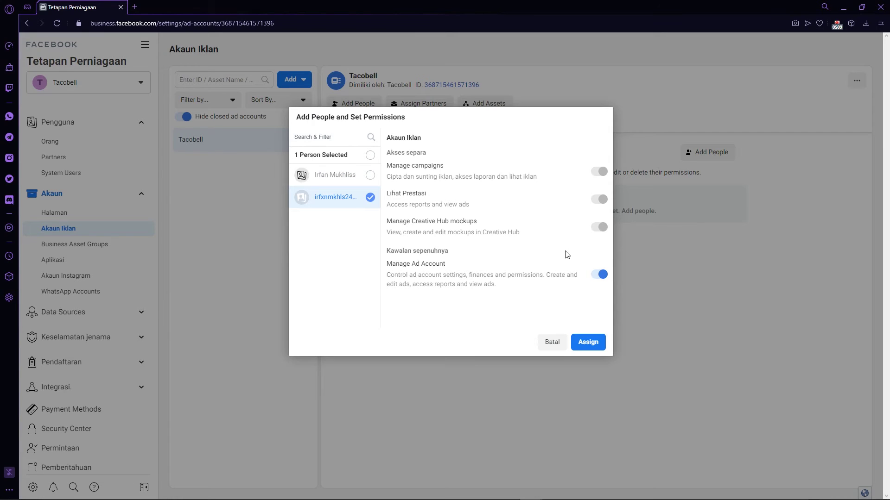
pyautogui.click(602, 275)
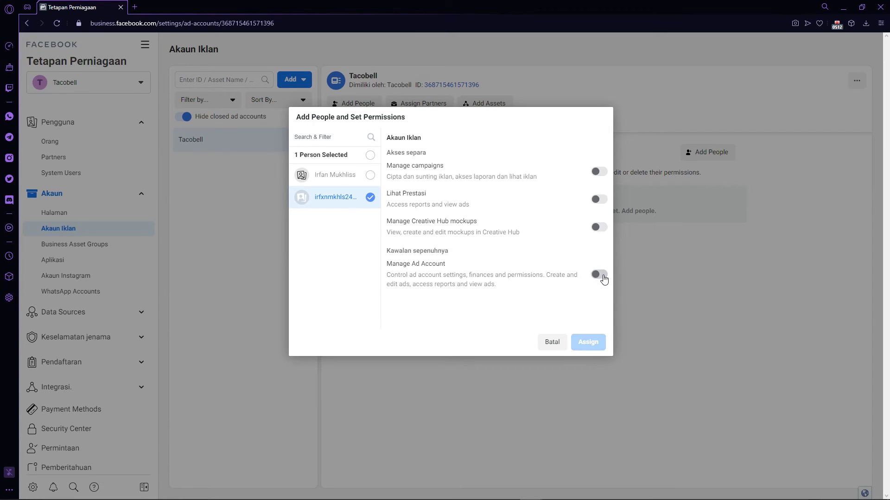
pyautogui.click(598, 174)
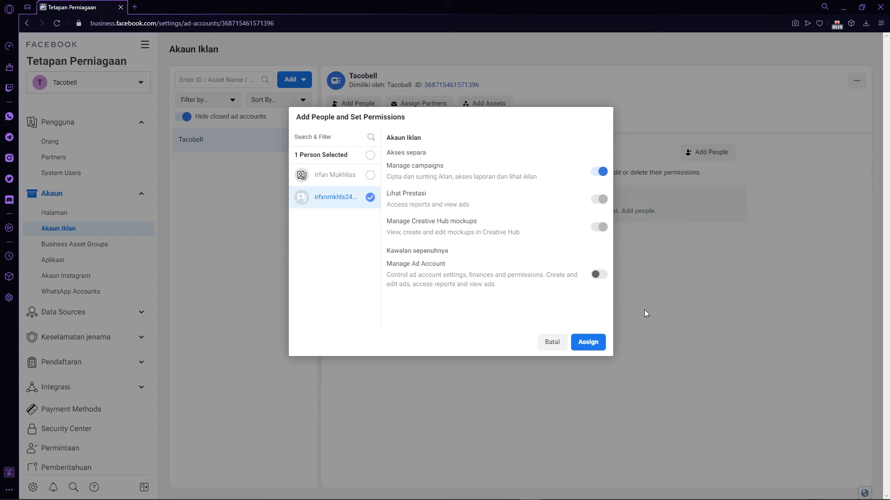
pyautogui.click(600, 348)
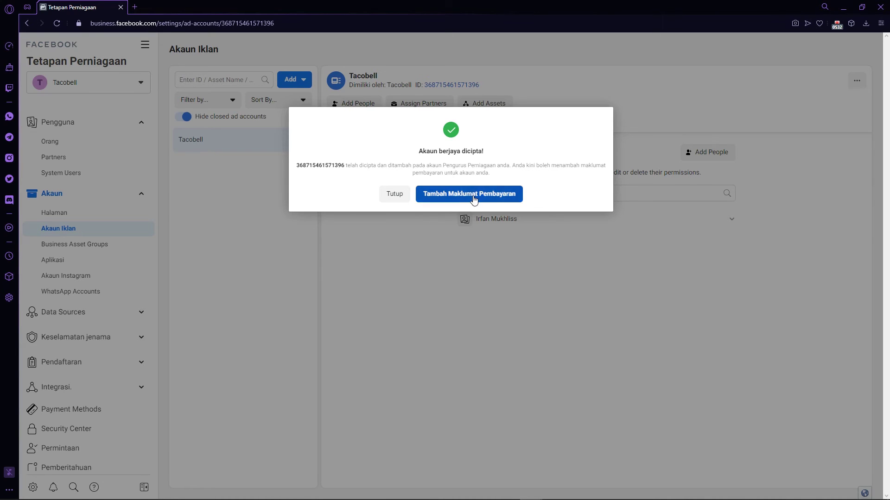
# Start adding payment information, saving Malaysia, Ringgit Malaysia and the Kuala Lumpur time zone, and proceed with a debit or credit card.
pyautogui.click(517, 196)
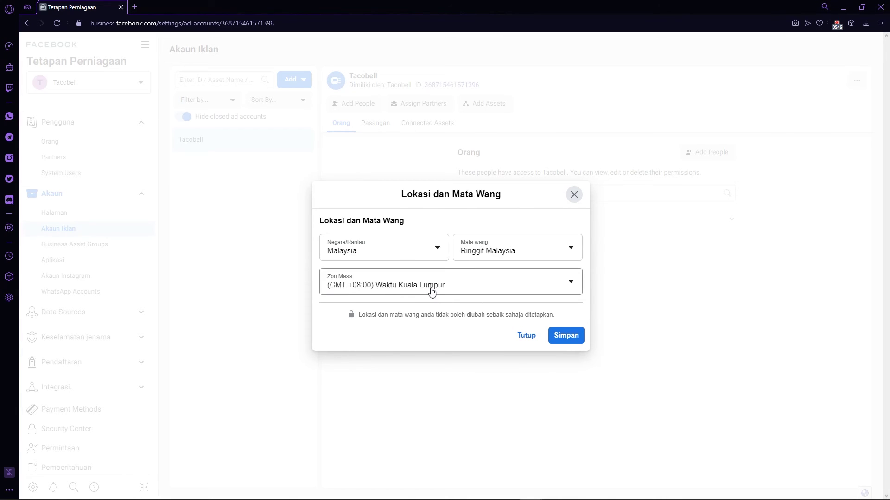
pyautogui.click(566, 339)
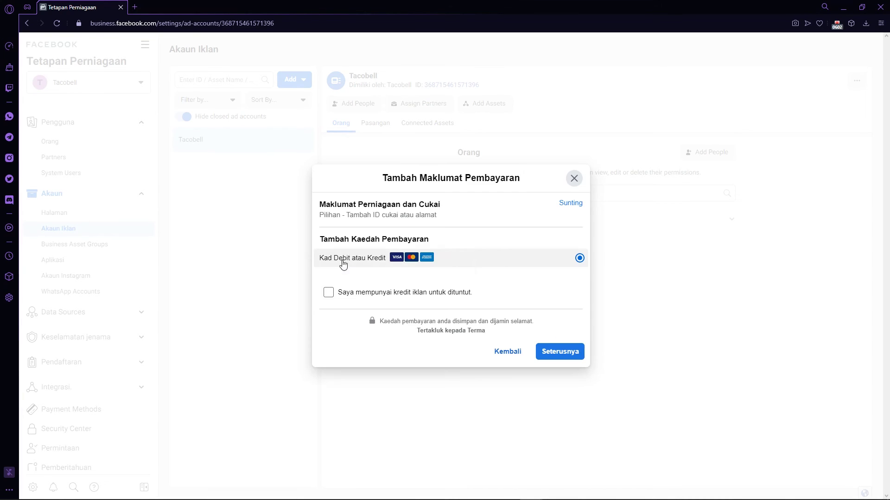
pyautogui.click(553, 357)
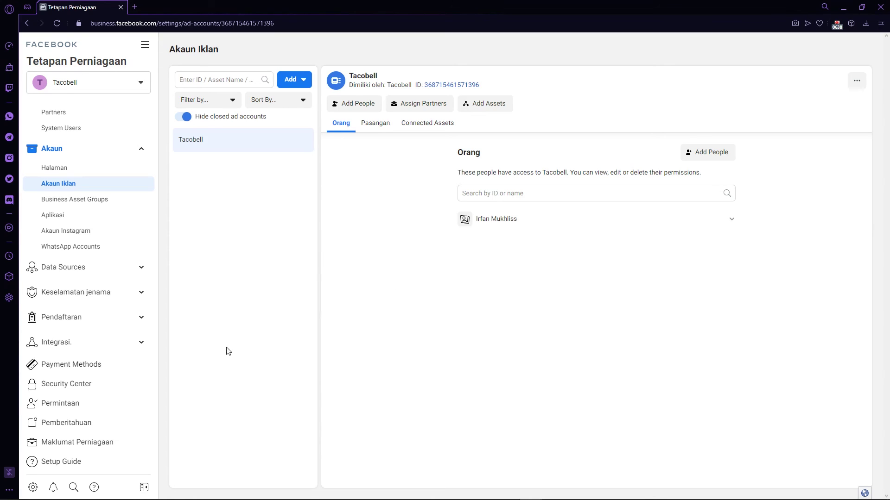
pyautogui.click(130, 268)
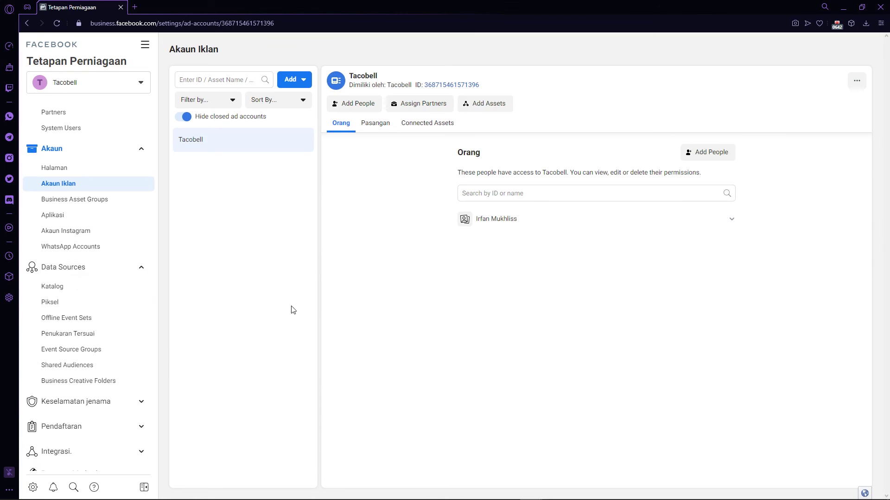
pyautogui.click(79, 304)
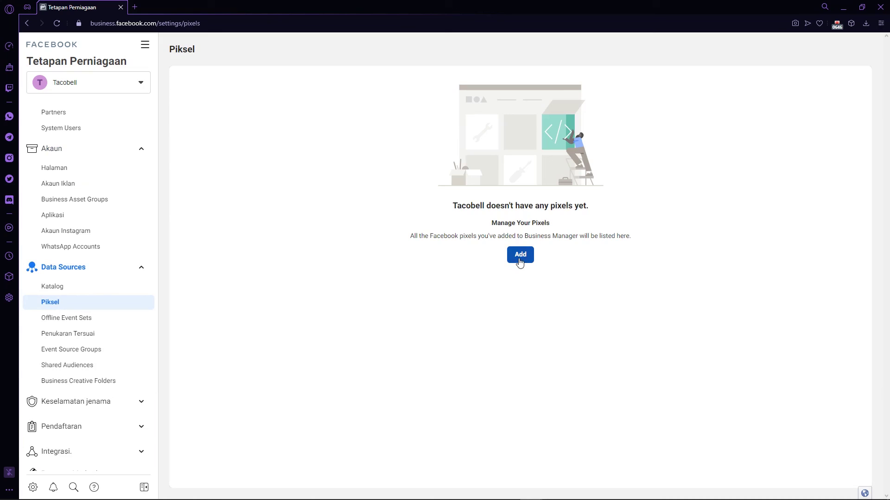
pyautogui.click(520, 260)
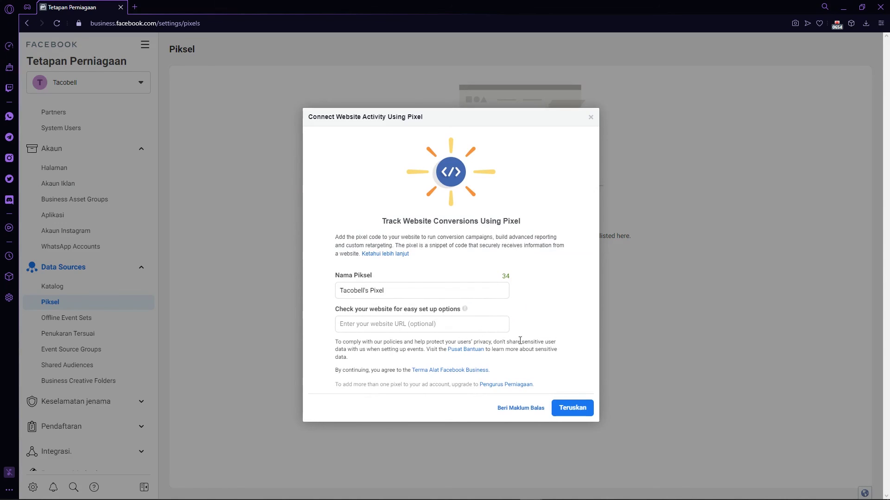
pyautogui.click(436, 325)
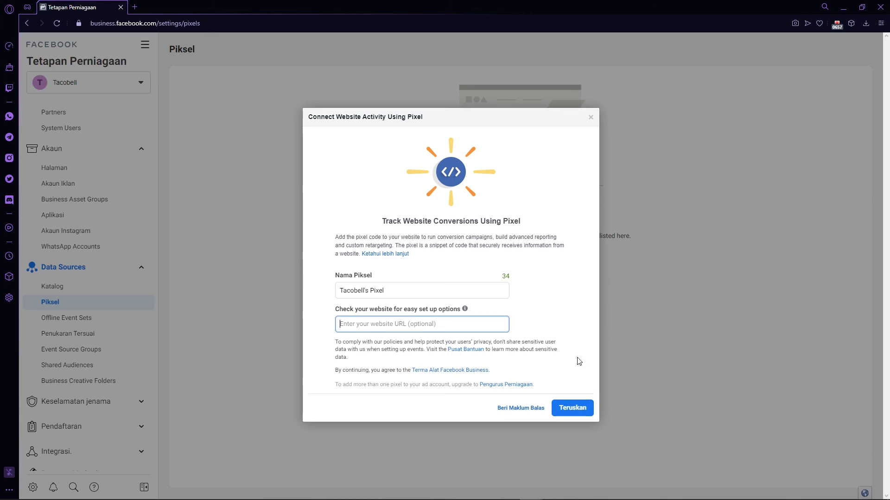
pyautogui.click(583, 417)
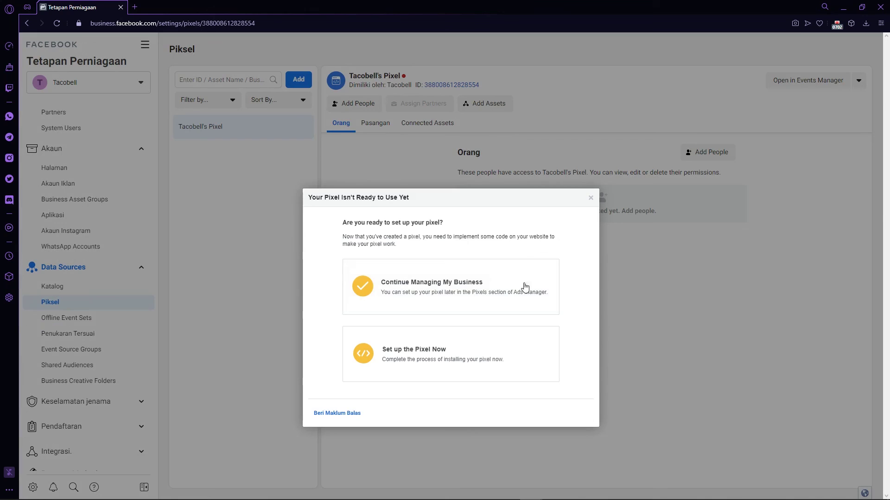
pyautogui.click(485, 280)
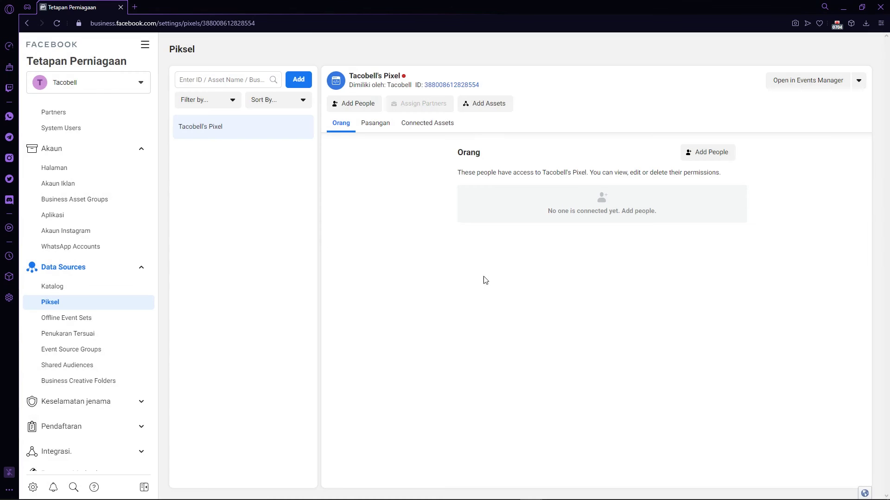